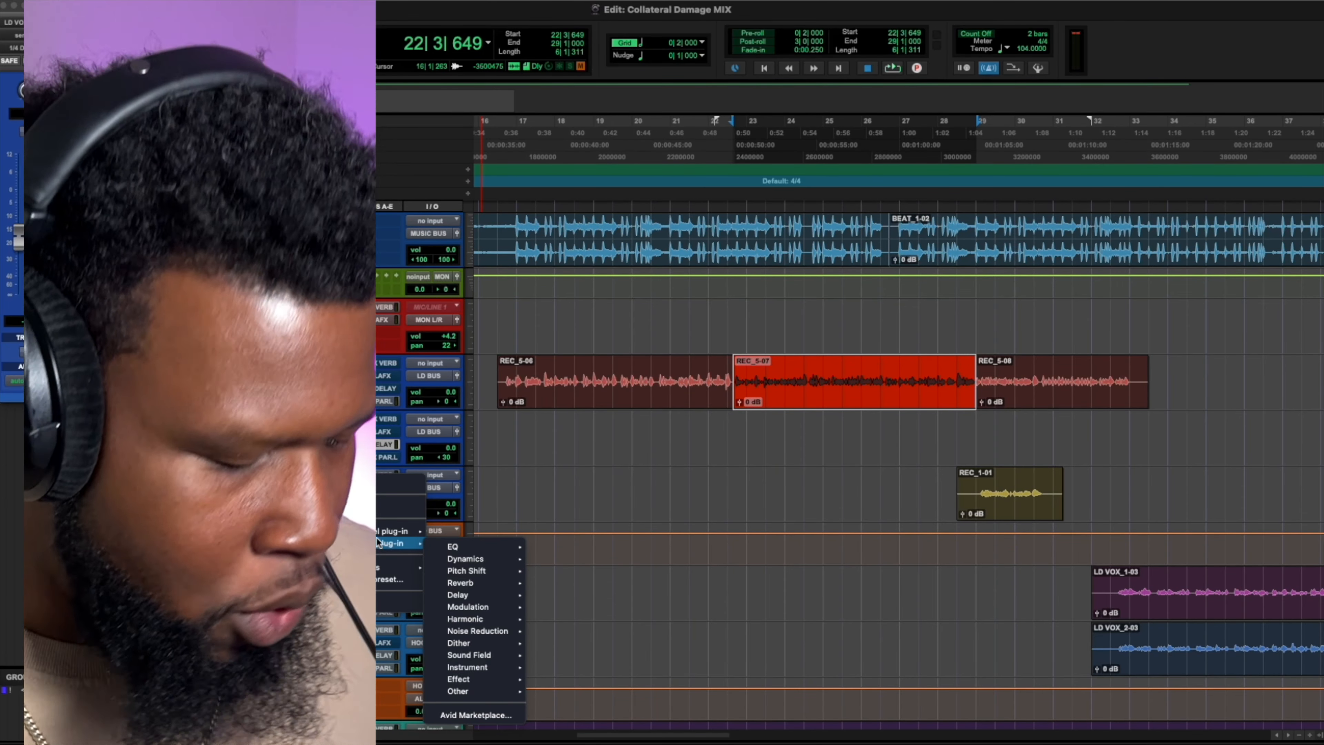
# Step: Search for "black" and insert the stereo Black Box Analog Design HG-2 plug-in on the LD BUS track
pyautogui.moveTo(381, 532)
pyautogui.write('bkCJ')
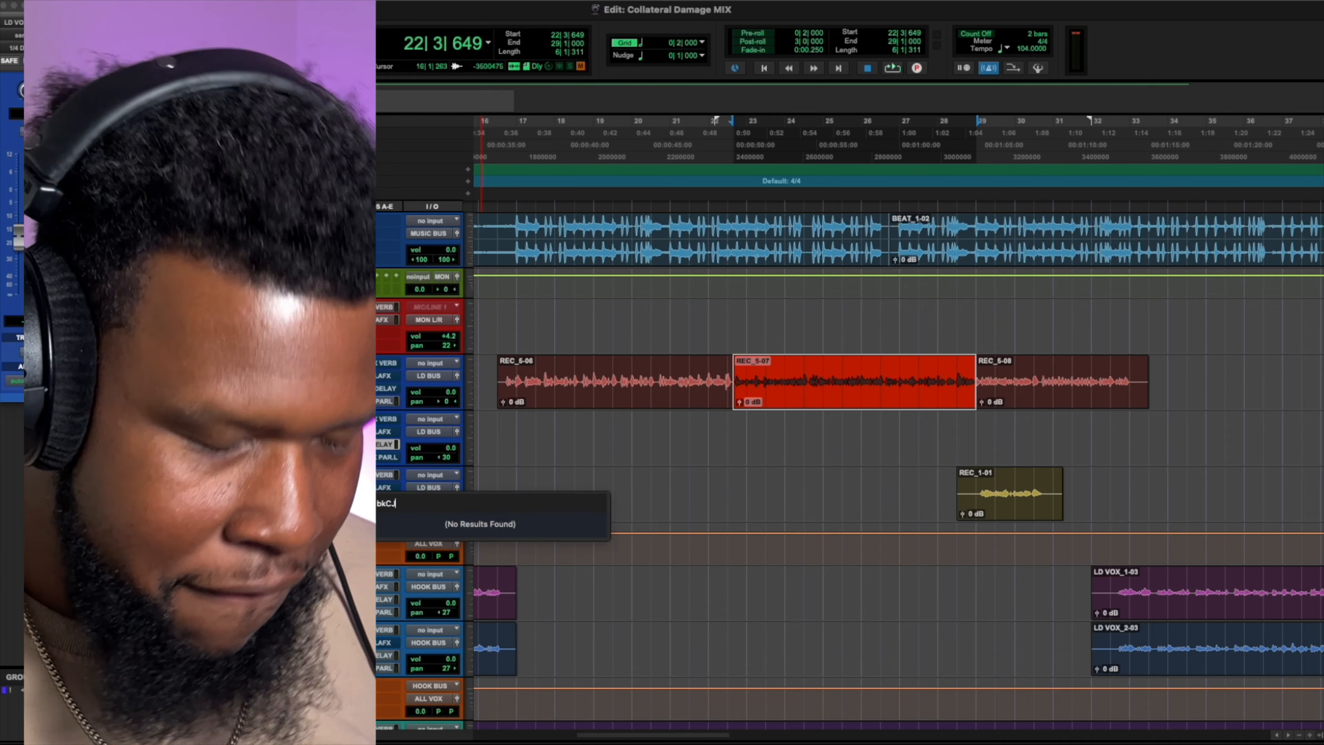
pyautogui.press('BackSpace')
pyautogui.press('BackSpace')
pyautogui.press('BackSpace')
pyautogui.press('BackSpace')
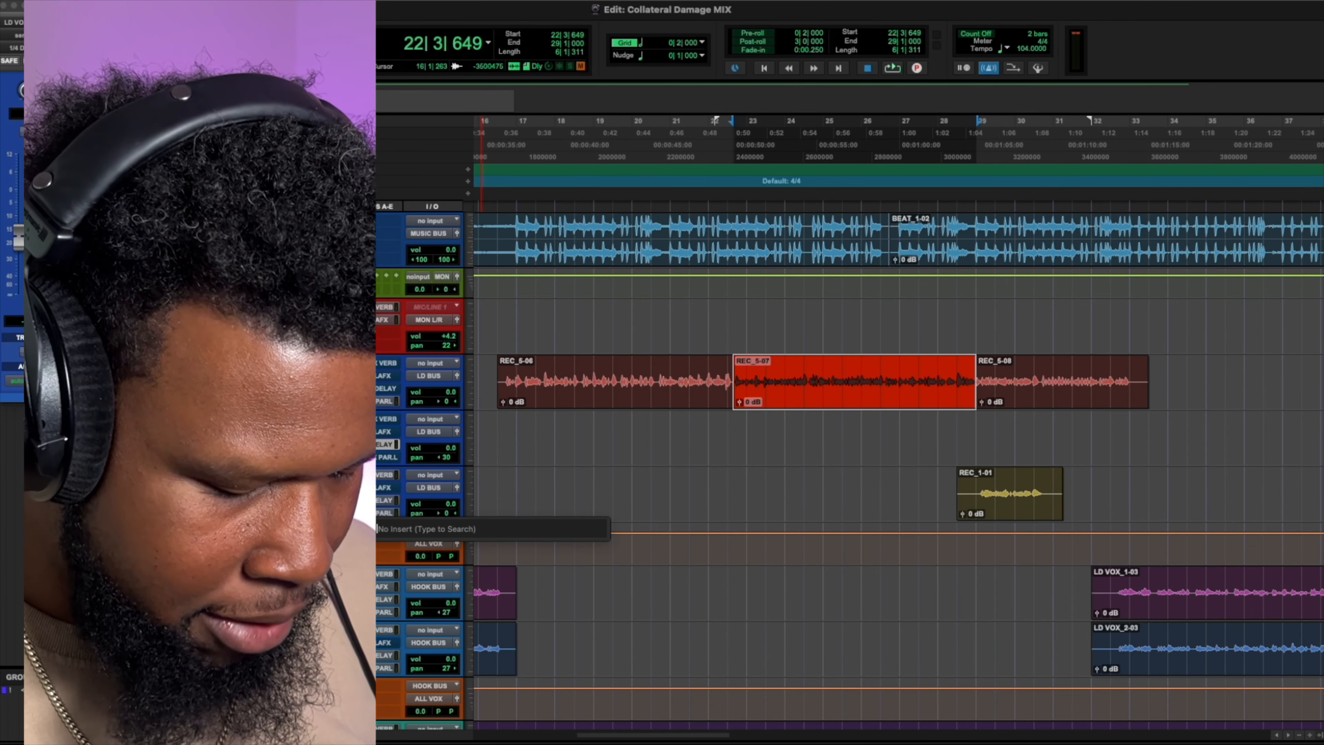
pyautogui.write('black')
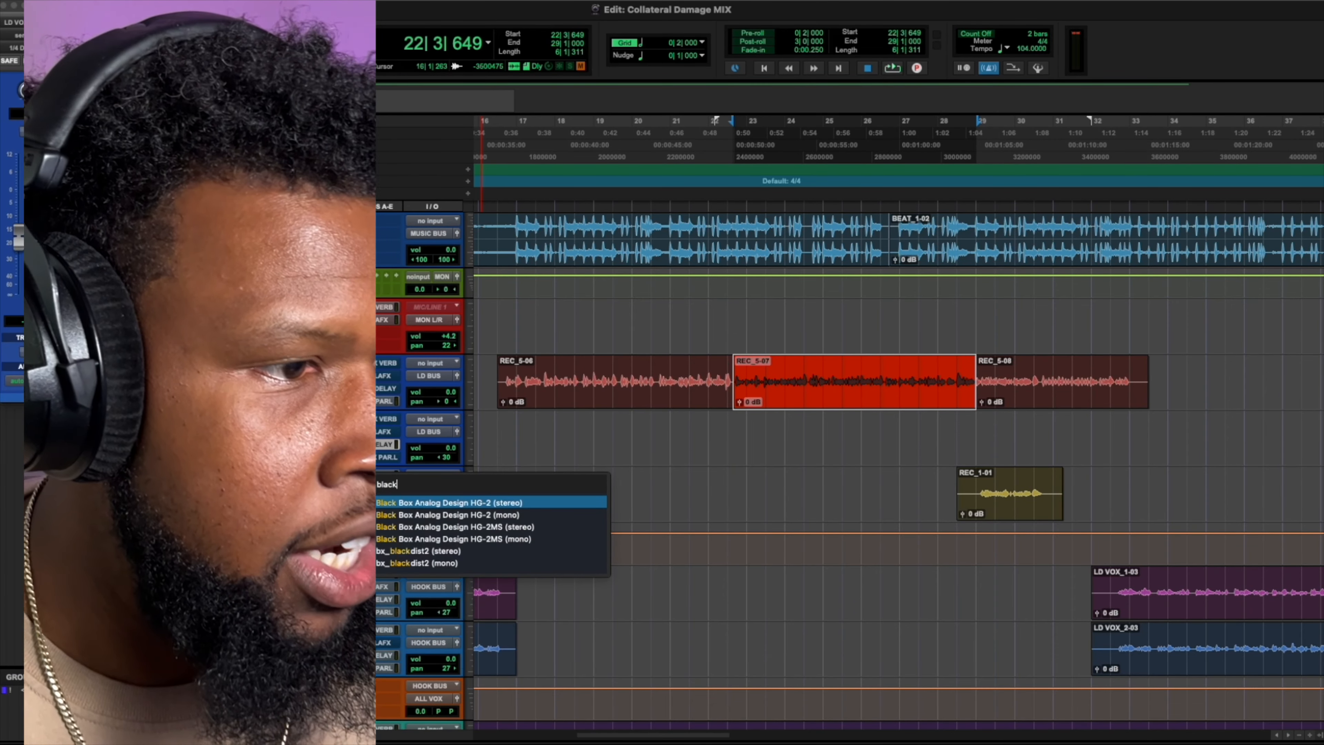
pyautogui.click(501, 504)
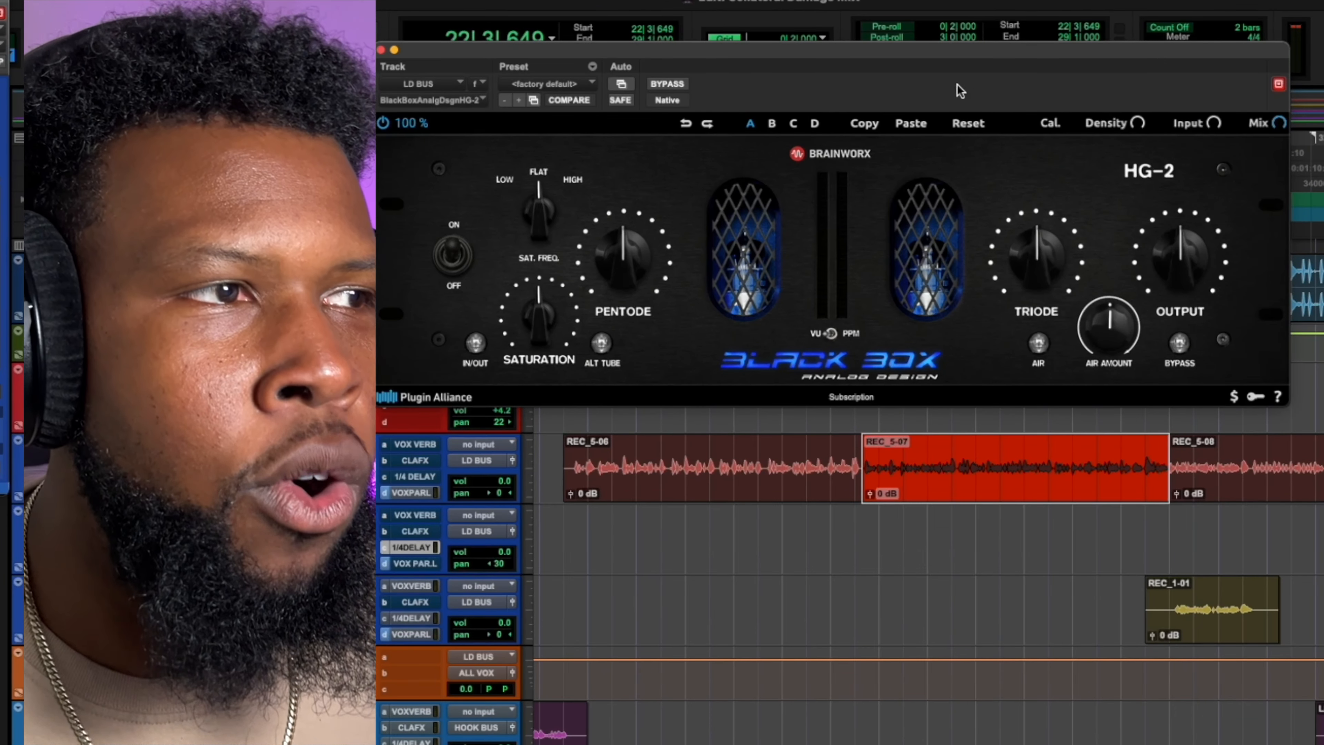
# Step: Engage the HG-2 saturation circuit with Sat. Freq. on High and Alt Tube on, adjusting the saturation amount during playback
pyautogui.click(475, 342)
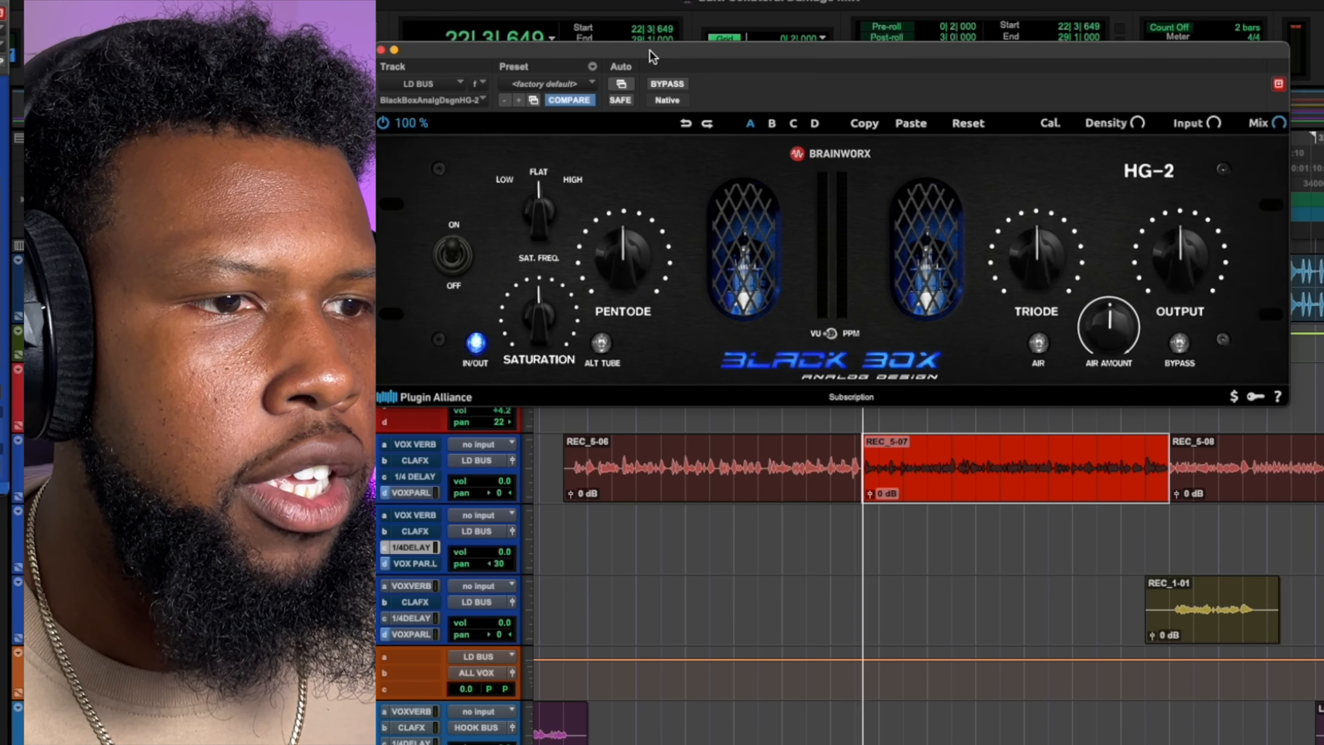
pyautogui.press('space')
pyautogui.moveTo(650, 51); pyautogui.dragTo(720, 58)
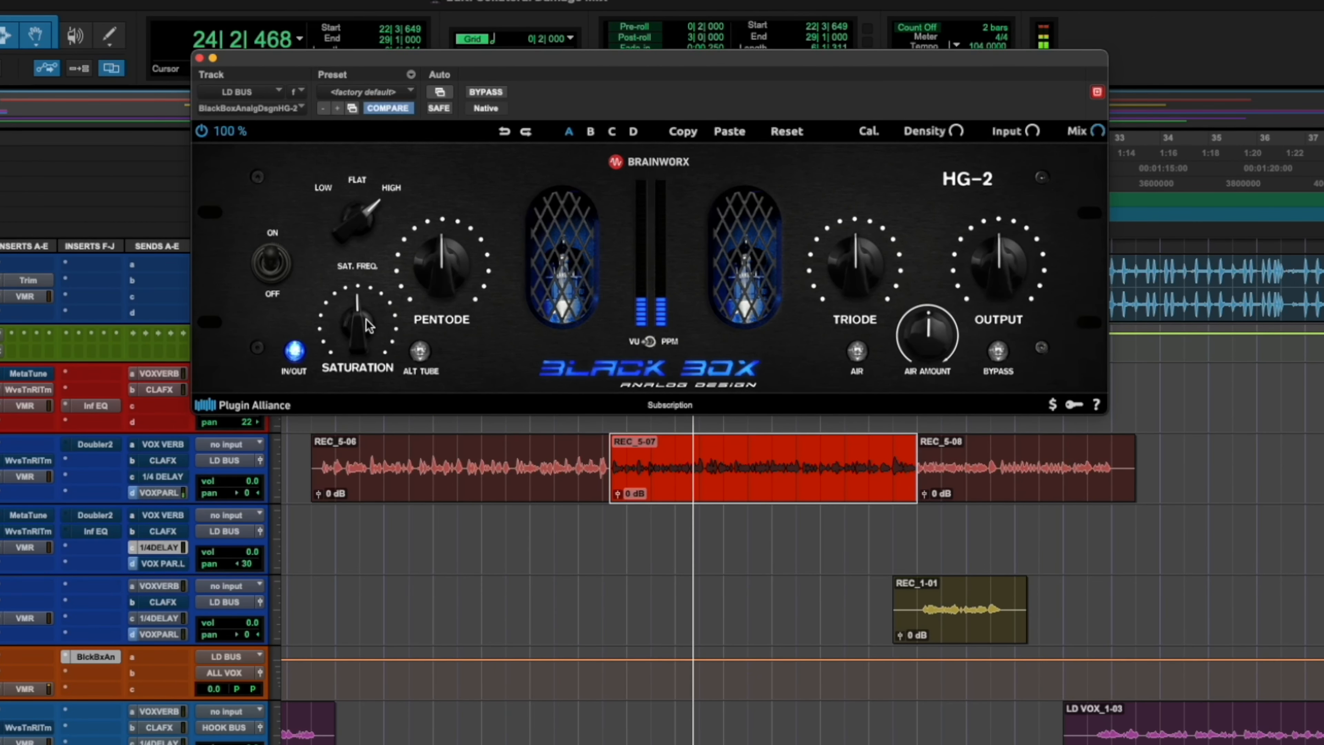
pyautogui.moveTo(369, 320); pyautogui.dragTo(359, 366)
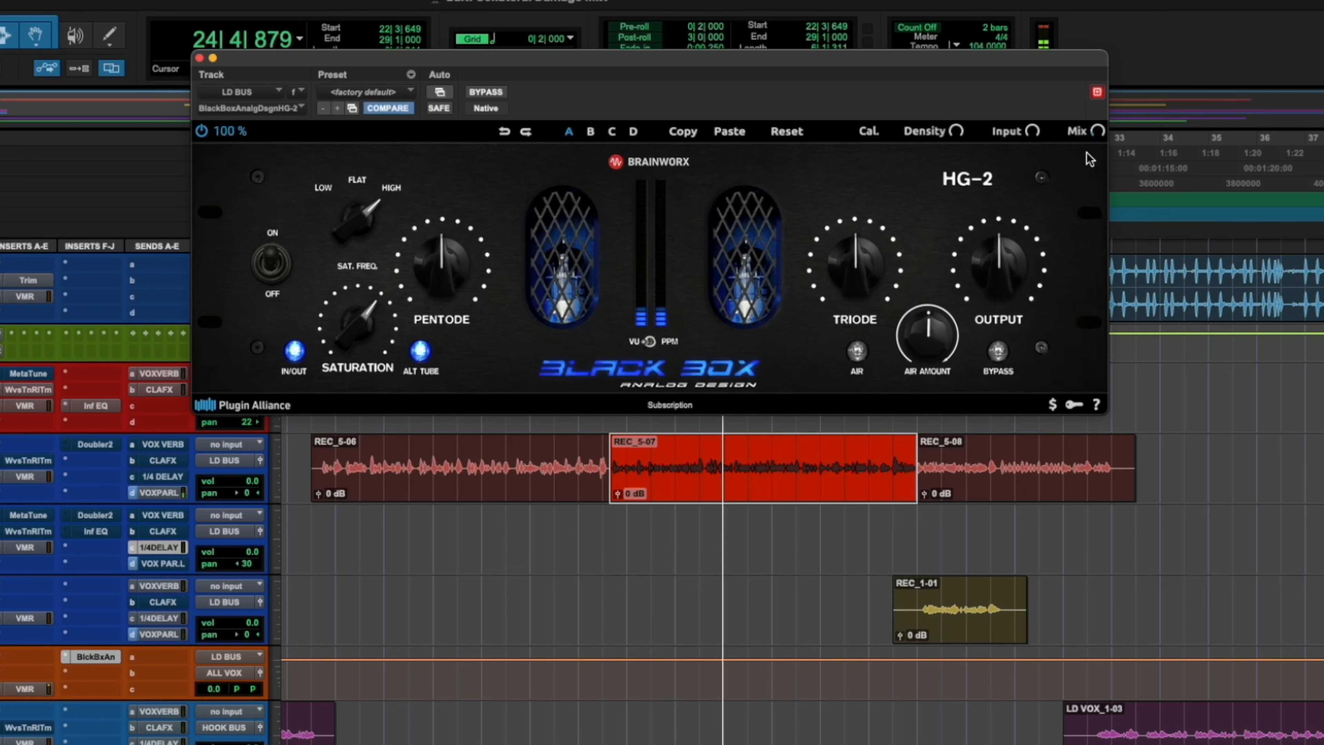
# Step: Compare the LD BUS sound with the HG-2 switched off and on during playback
pyautogui.click(202, 131)
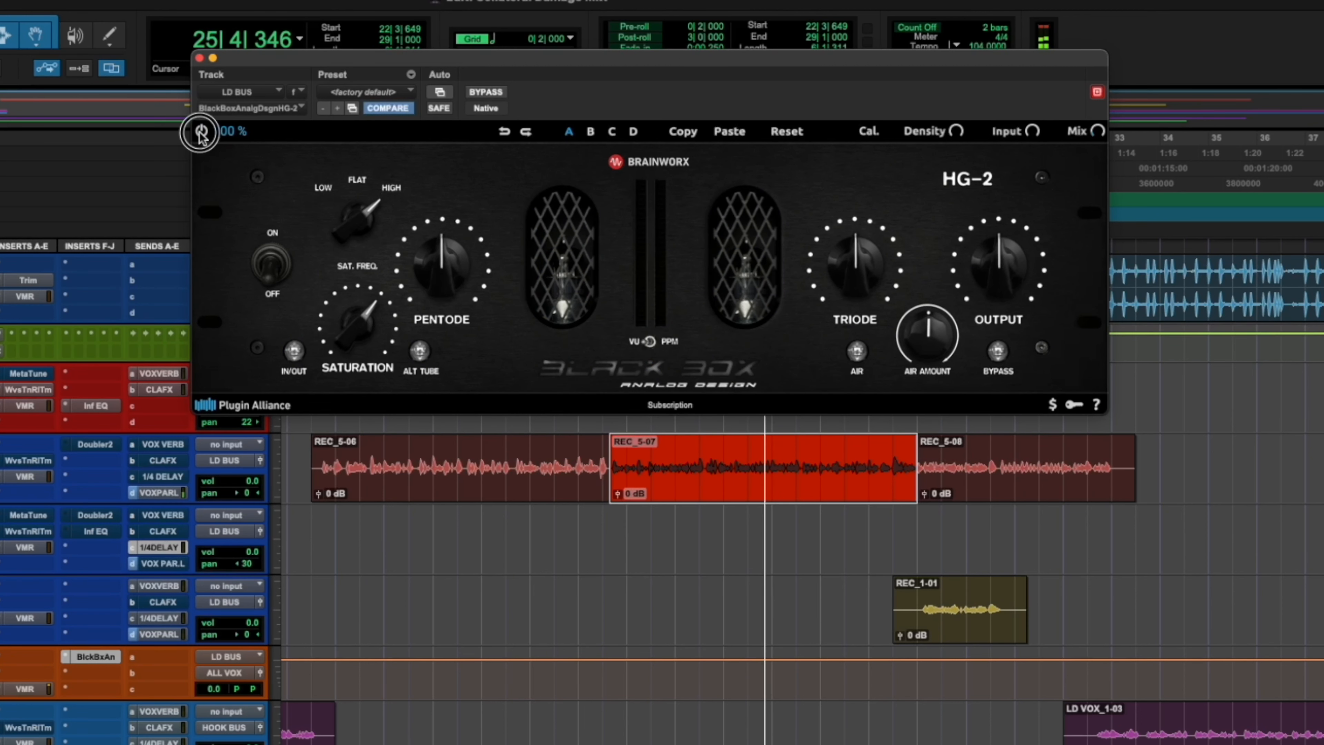
pyautogui.click(201, 131)
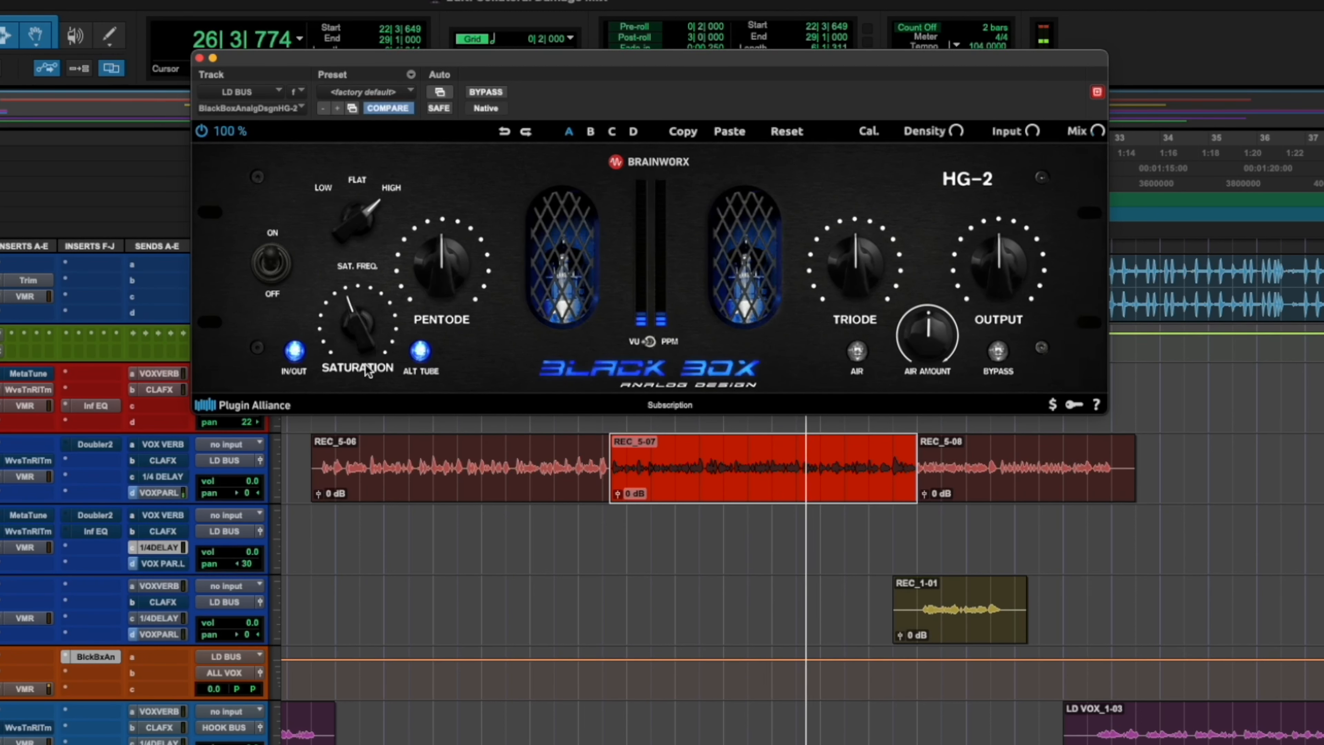
pyautogui.click(206, 134)
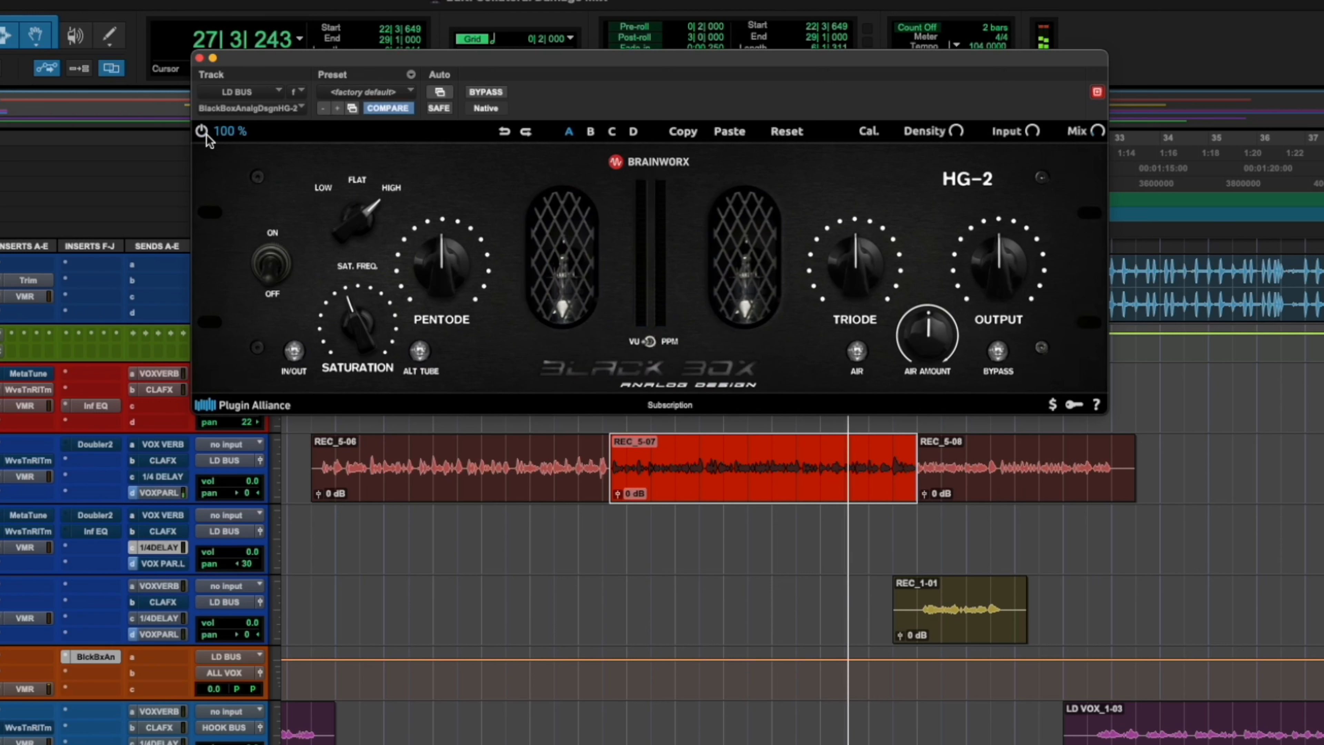
pyautogui.click(206, 133)
pyautogui.click(356, 188)
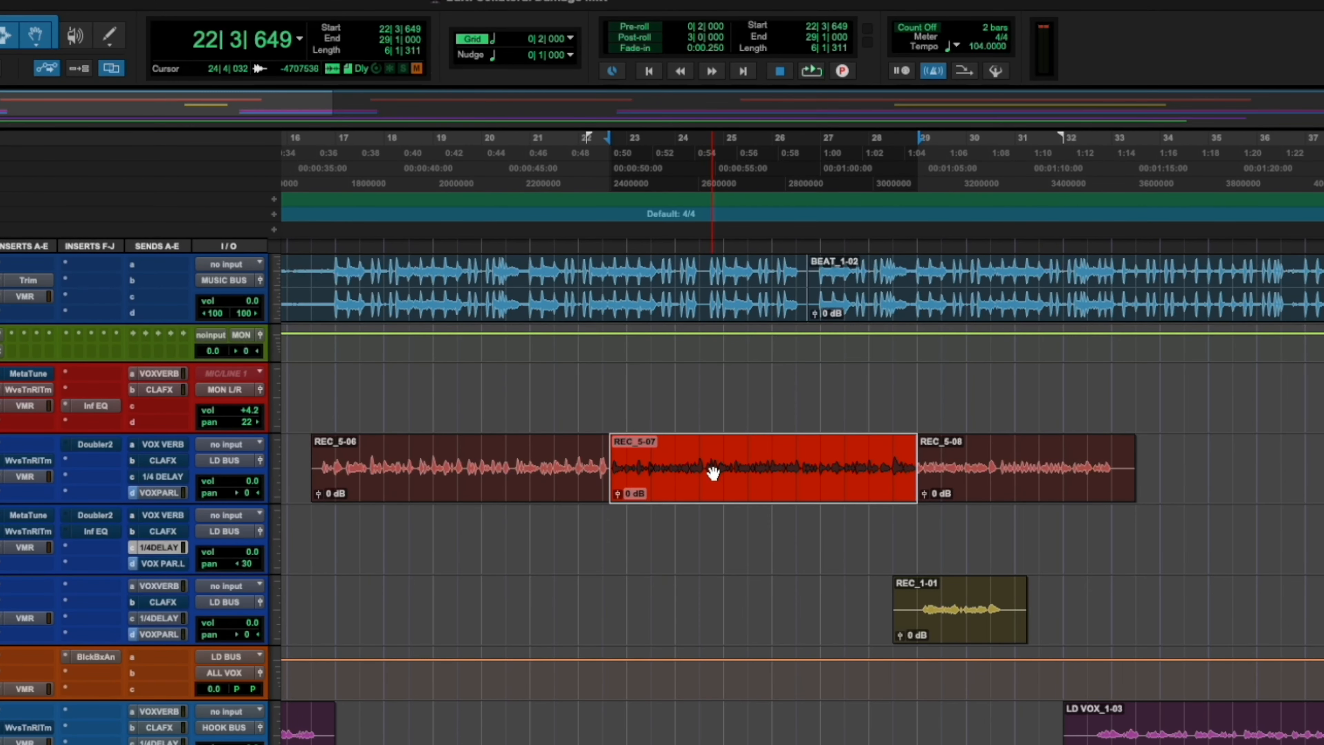
# Step: Insert the stereo RVox plug-in below the Black Box on LD BUS while the selected vocal section plays
pyautogui.press('space')
pyautogui.click(92, 674)
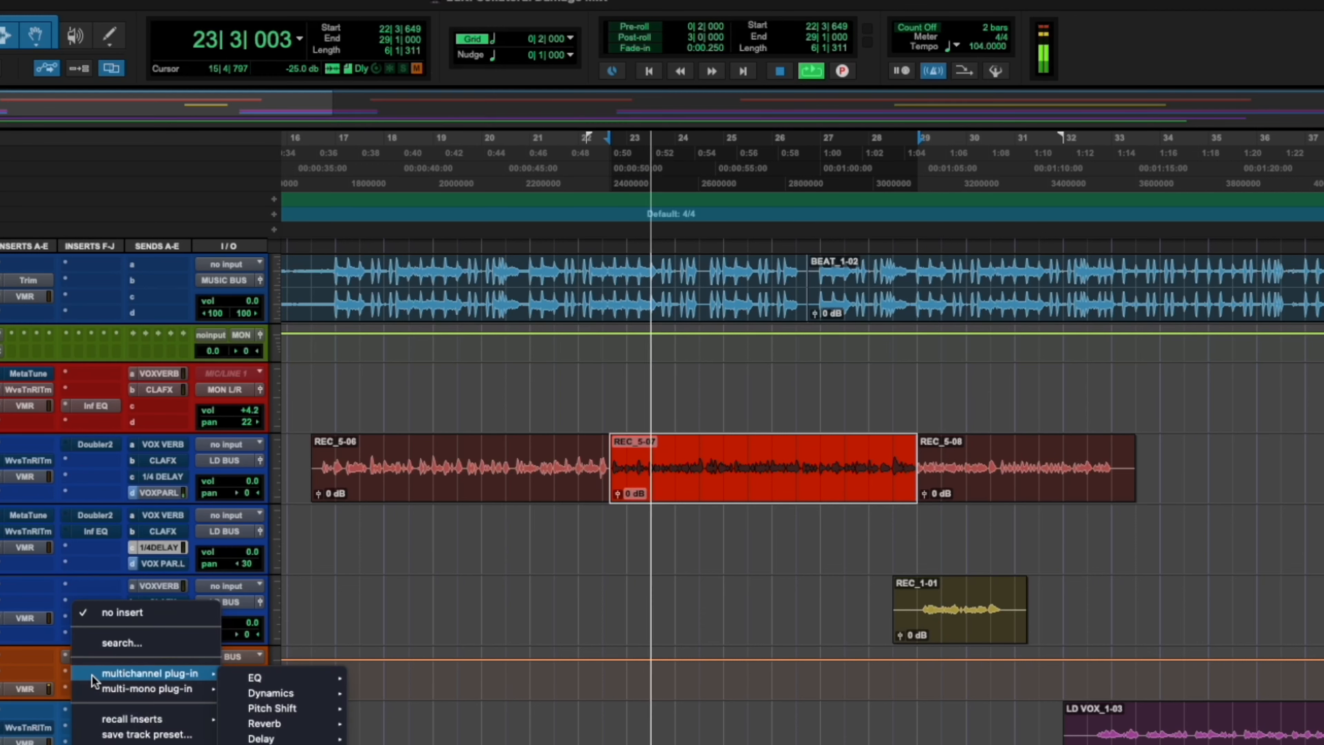
pyautogui.write('rvo')
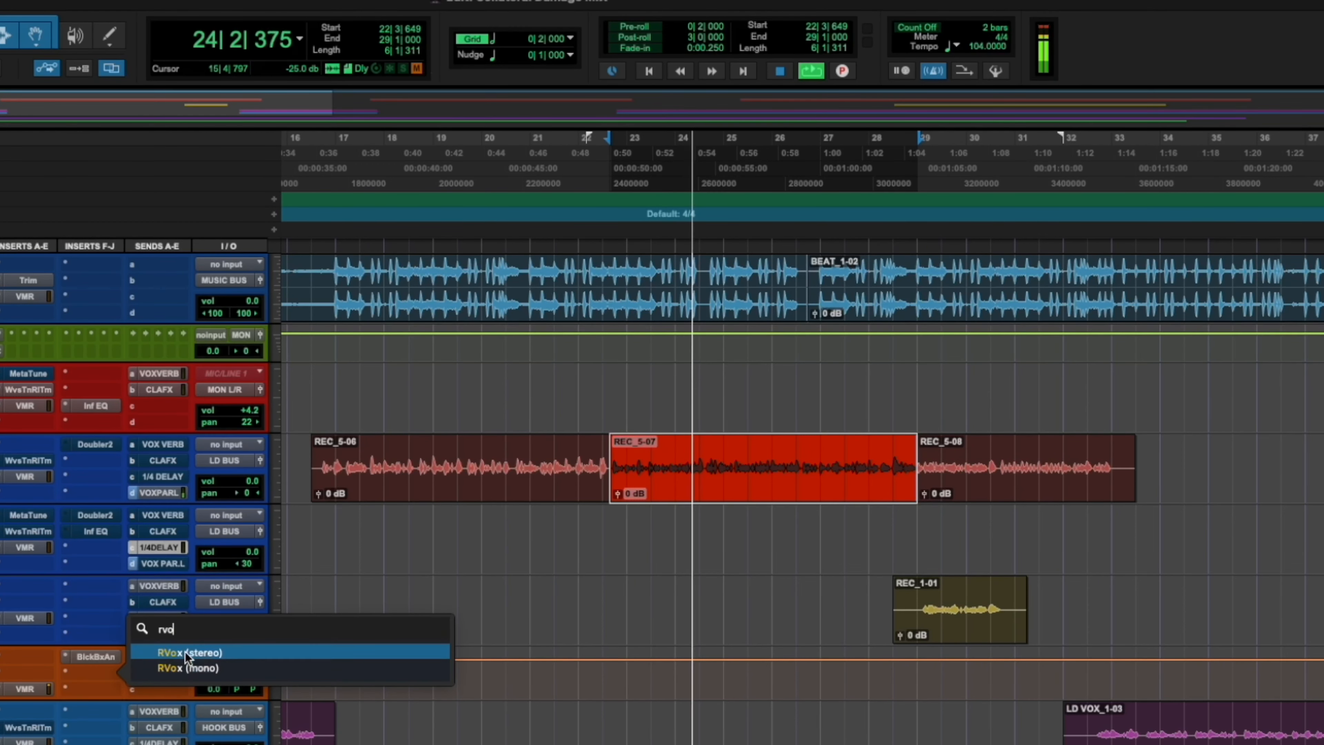
pyautogui.click(186, 653)
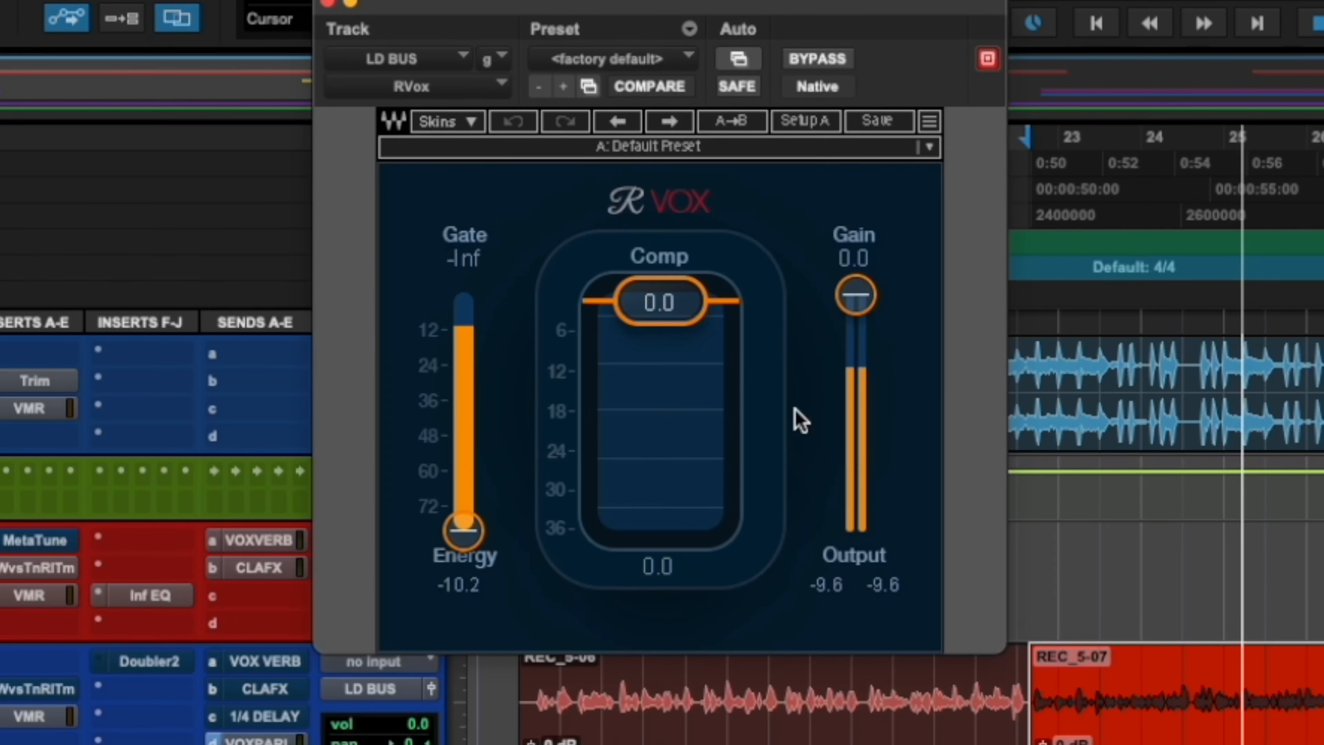
# Step: Set RVox compression to about -2.7 and its gain to about -3.4, and close the plug-in window
pyautogui.moveTo(694, 317); pyautogui.dragTo(694, 329)
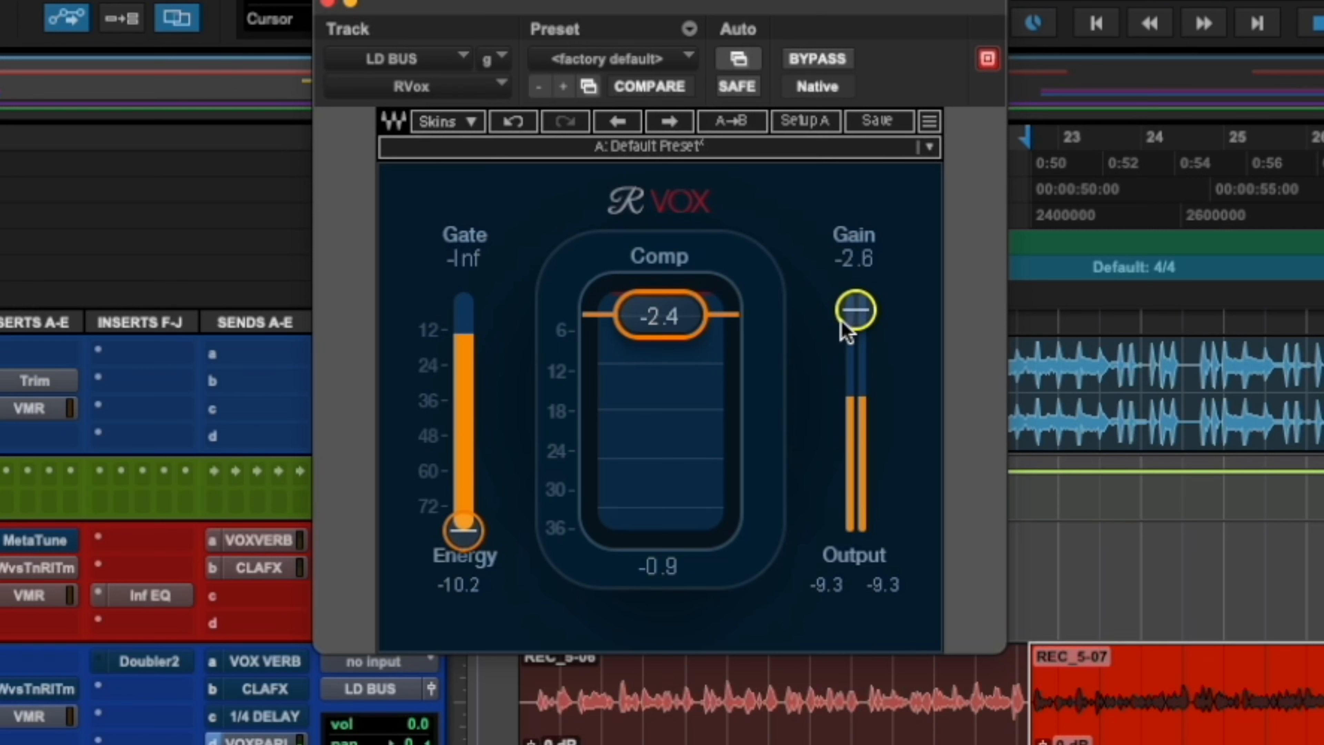
pyautogui.moveTo(647, 337); pyautogui.dragTo(698, 323)
pyautogui.moveTo(851, 318); pyautogui.dragTo(851, 317)
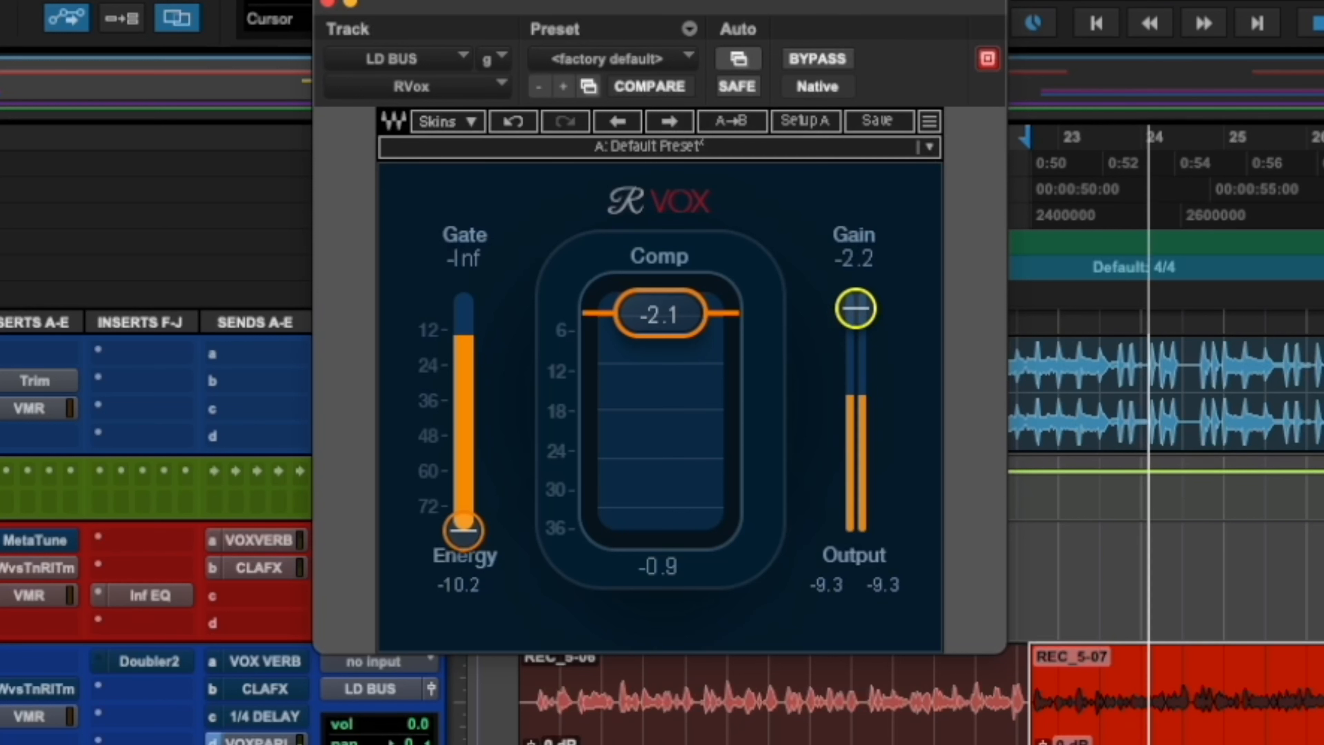
pyautogui.moveTo(693, 325); pyautogui.dragTo(693, 330)
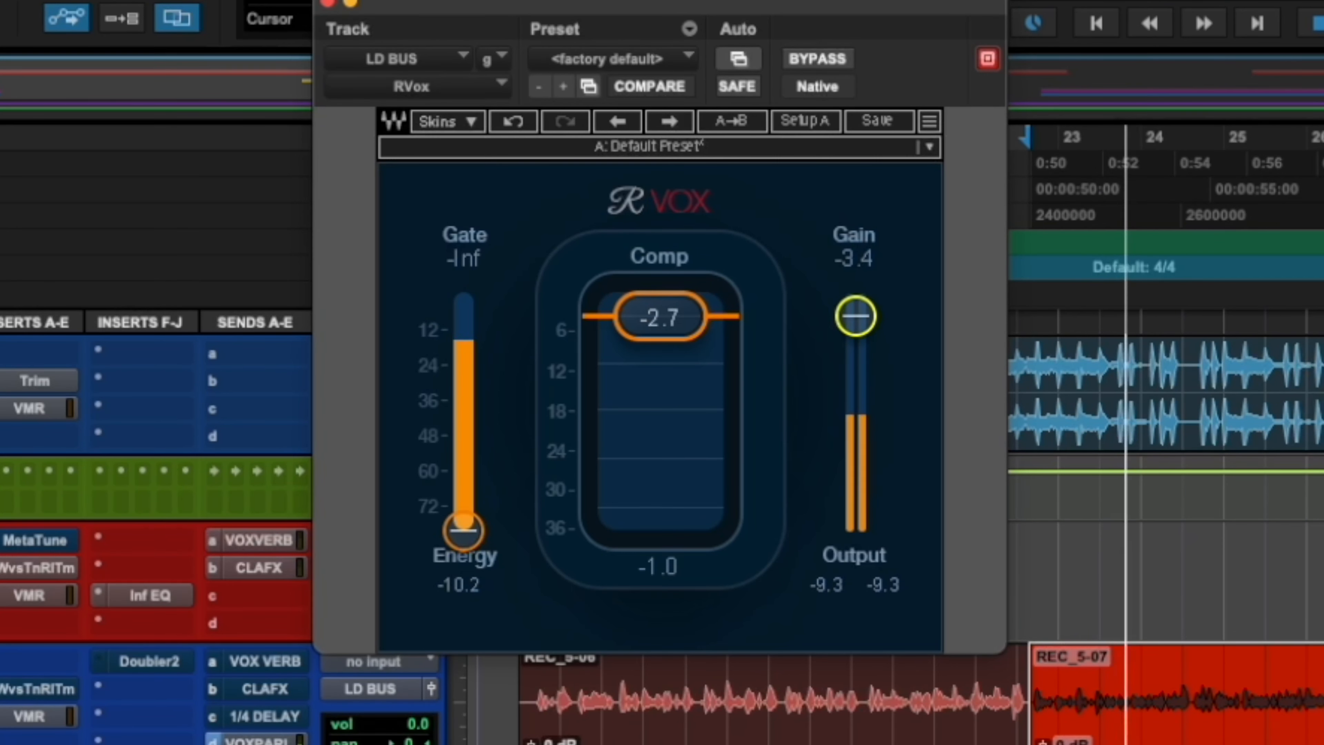
pyautogui.click(327, 4)
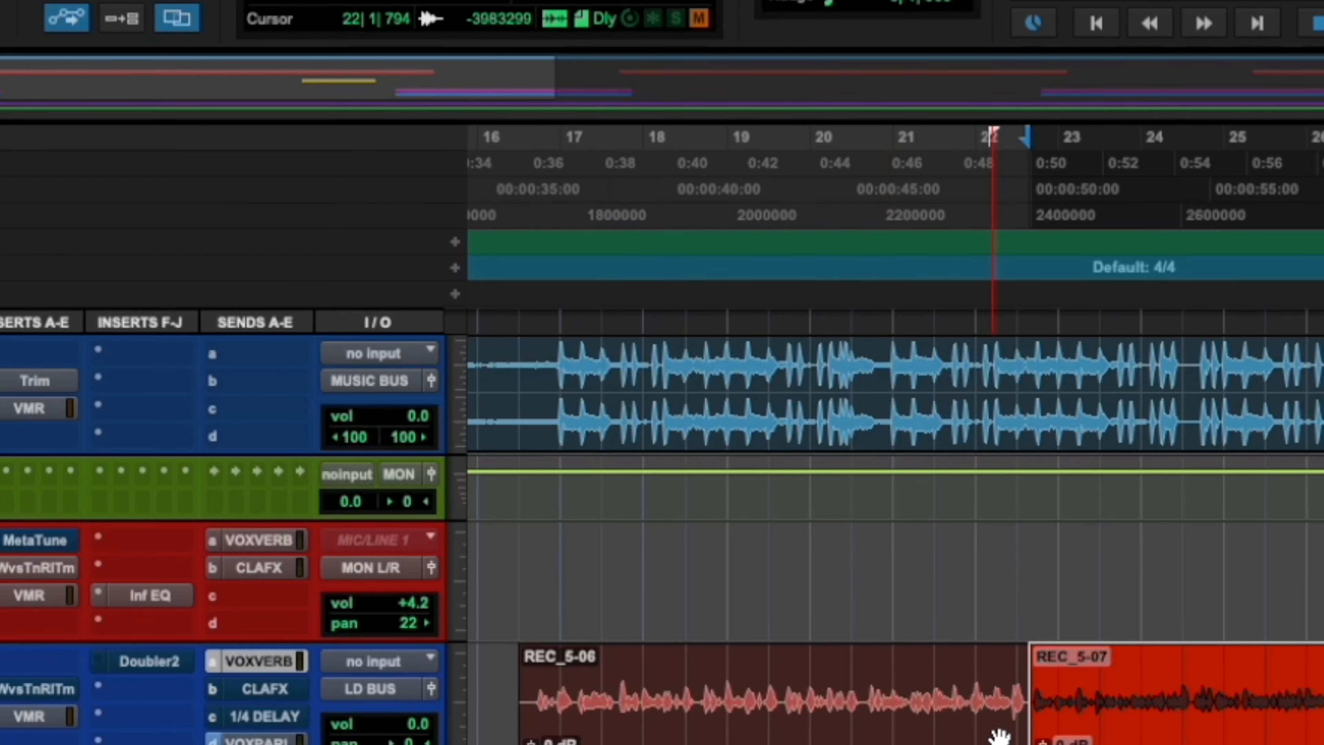
# Step: Bypass the Black Box, RVox and VMR inserts on LD BUS and listen to the playback without them
pyautogui.press('space')
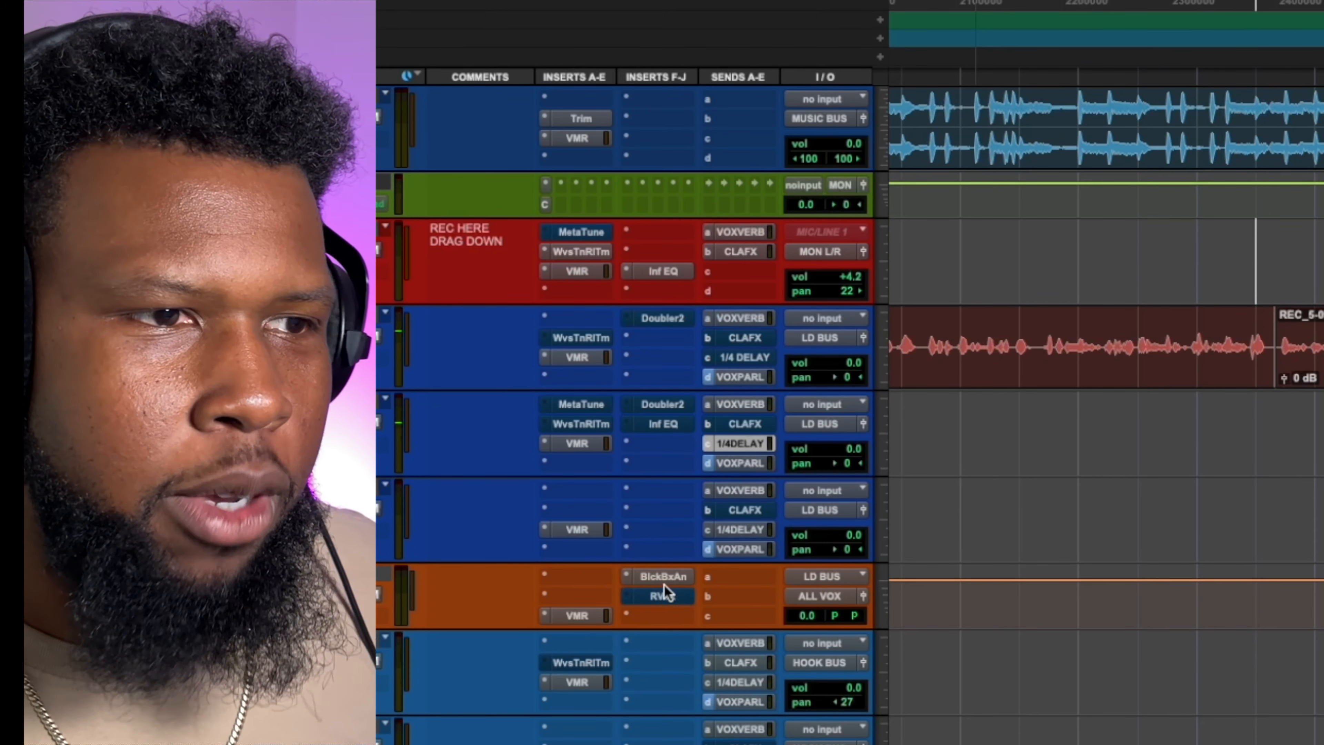
pyautogui.keyDown('super'); pyautogui.click(665, 583); pyautogui.keyUp('super')
pyautogui.keyDown('super'); pyautogui.click(580, 618); pyautogui.keyUp('super')
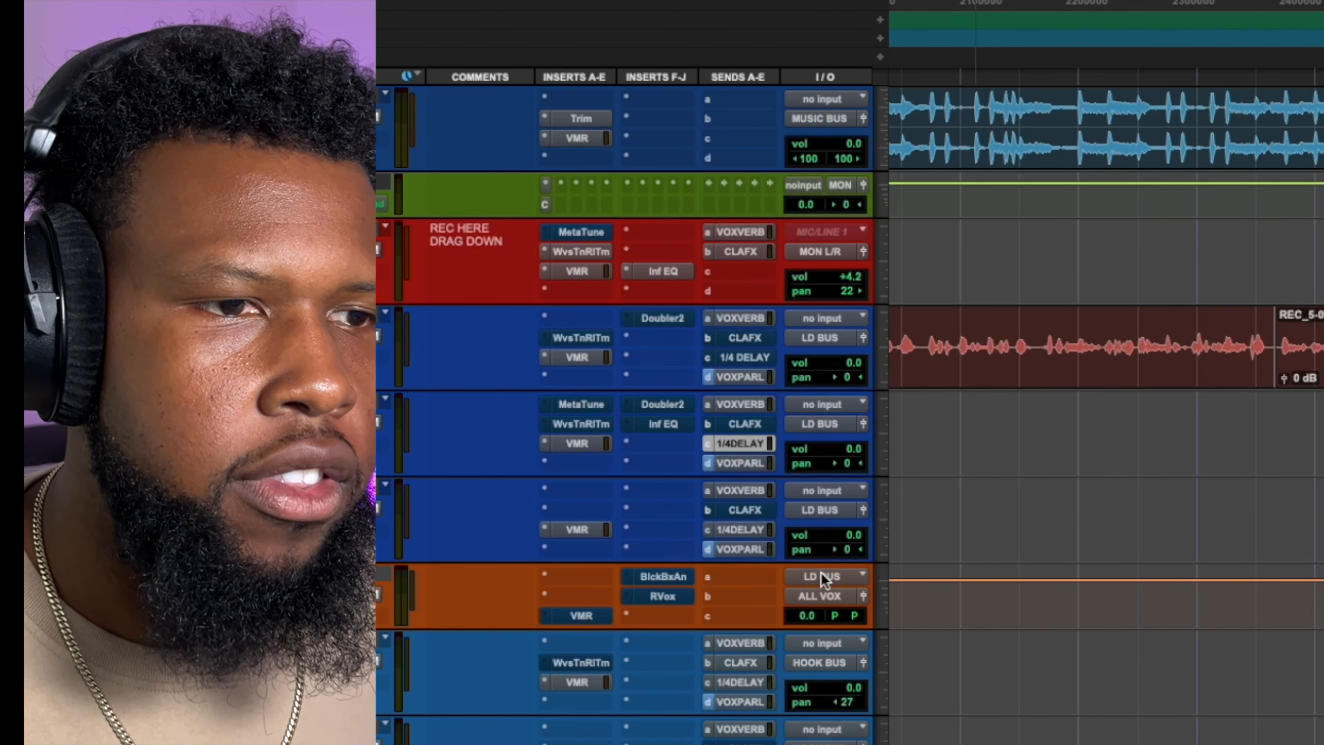
pyautogui.press('space')
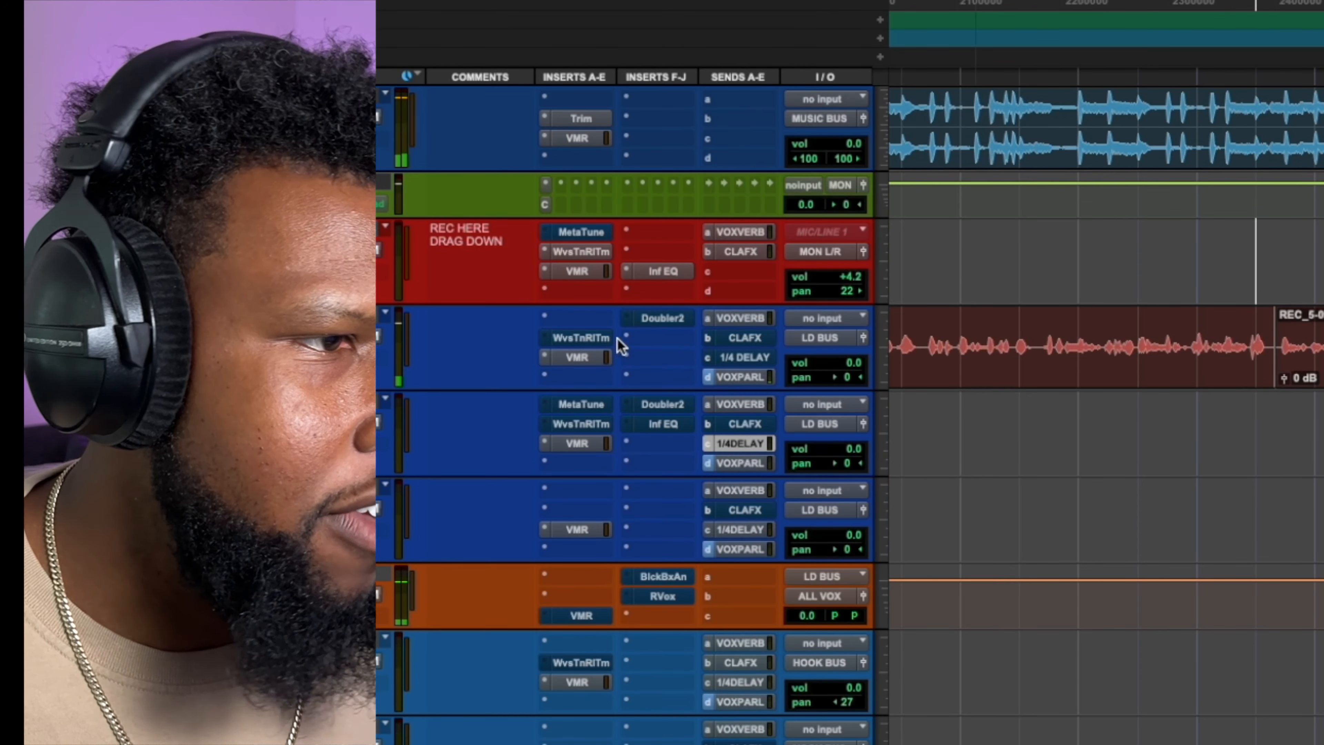
# Step: Mute the VOXVERB sends on the first two lead vocal tracks and the 1/4 DELAY send on the second
pyautogui.keyDown('super'); pyautogui.click(734, 324); pyautogui.keyUp('super')
pyautogui.keyDown('super'); pyautogui.click(742, 405); pyautogui.keyUp('super')
pyautogui.keyDown('super'); pyautogui.click(736, 445); pyautogui.keyUp('super')
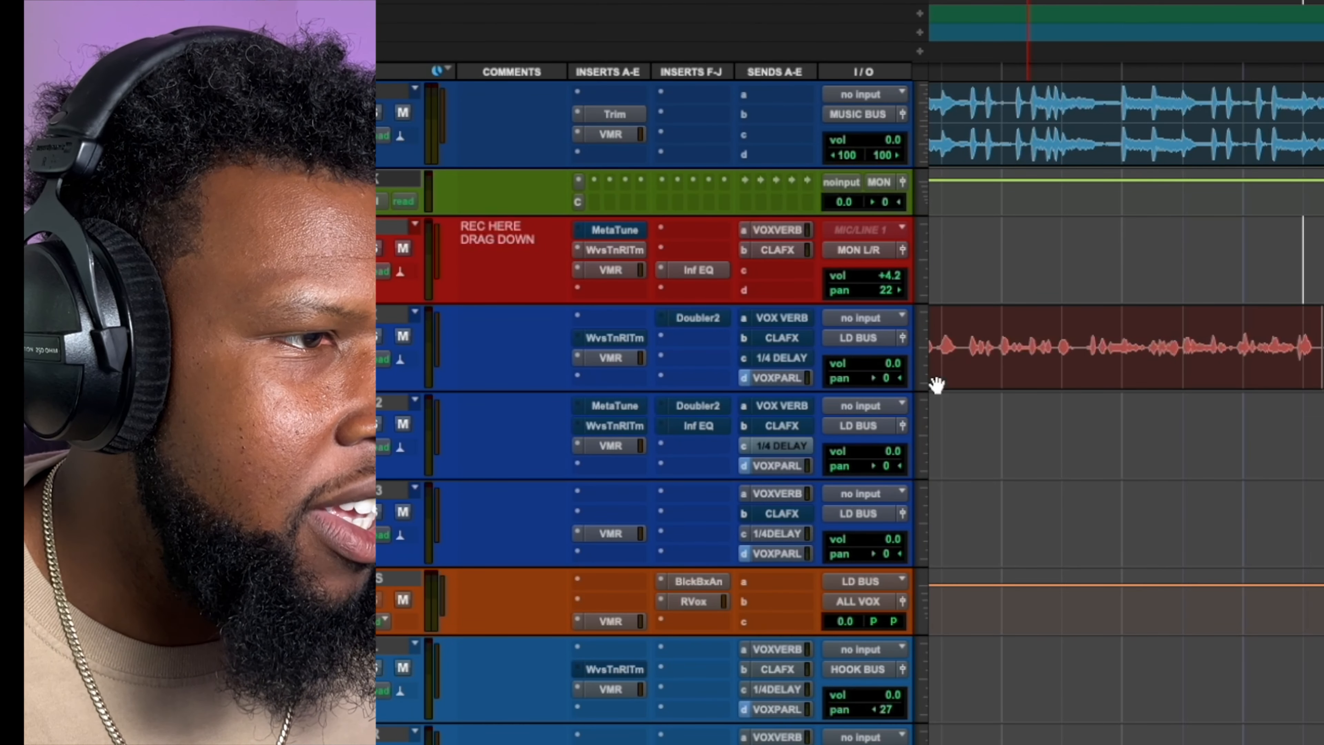
# Step: Unmute the VOXVERB sends on the first two lead vocal tracks
pyautogui.keyDown('super'); pyautogui.click(789, 319); pyautogui.keyUp('super')
pyautogui.keyDown('super'); pyautogui.click(787, 406); pyautogui.keyUp('super')
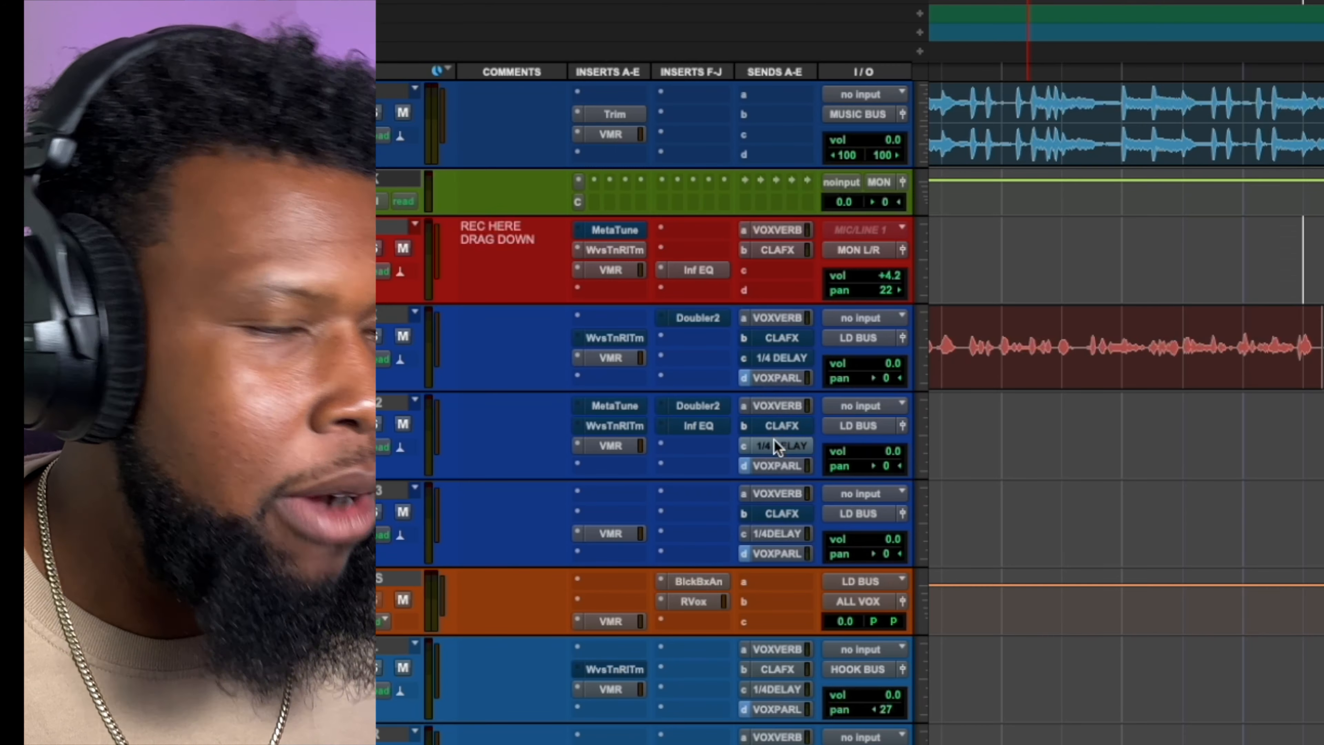